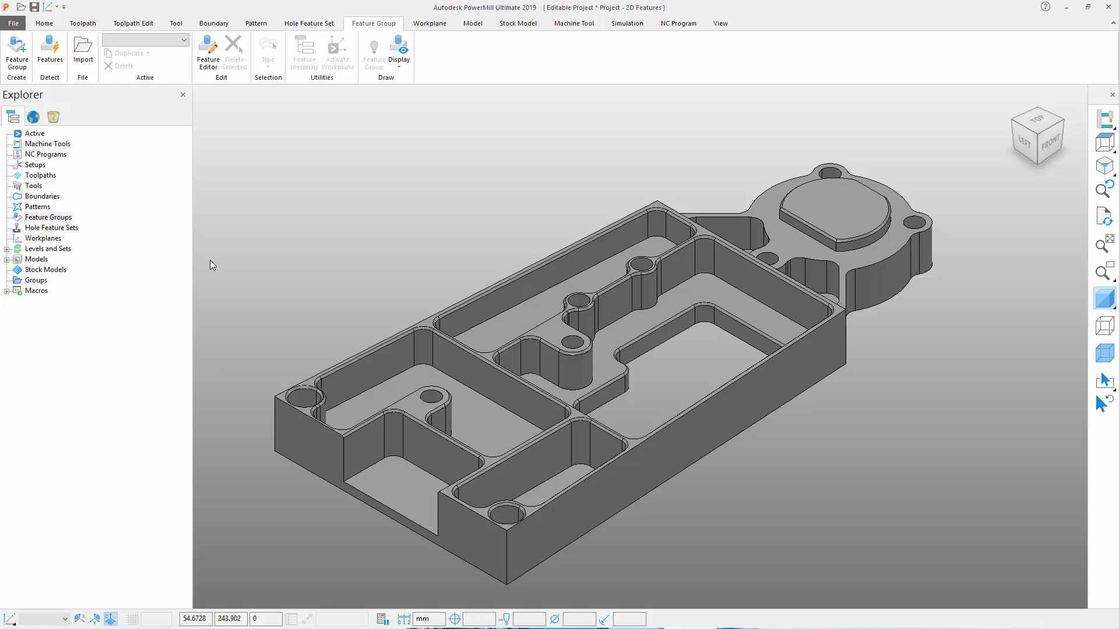
Step: Create a new feature group and start a Side feature in its Feature Editor
{"action": "left_click", "coordinate": [18, 61]}
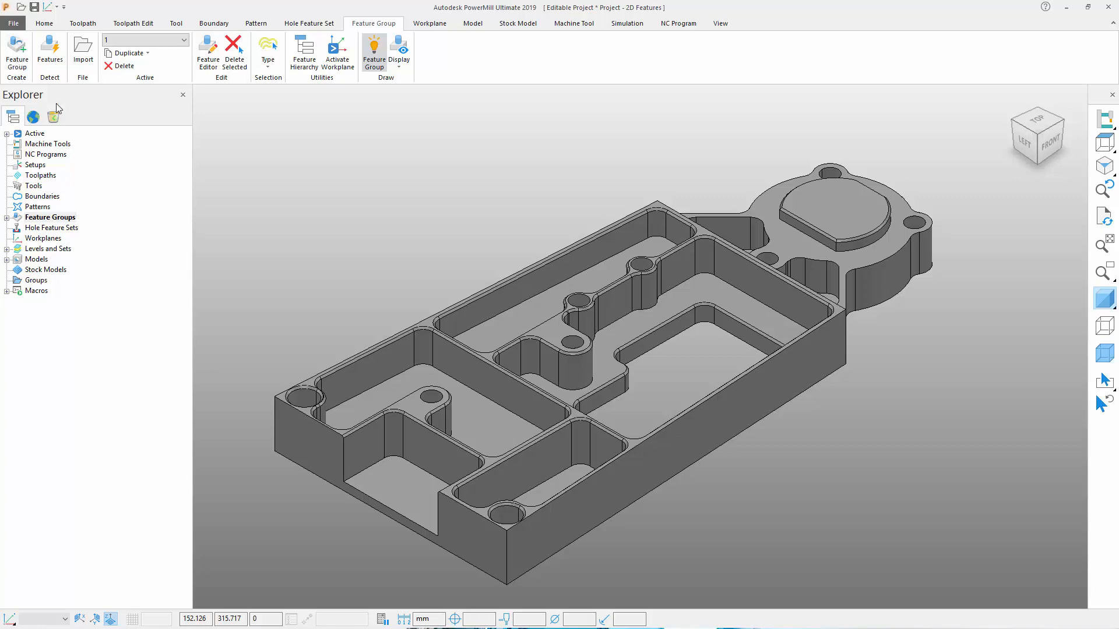
{"action": "left_click", "coordinate": [208, 64]}
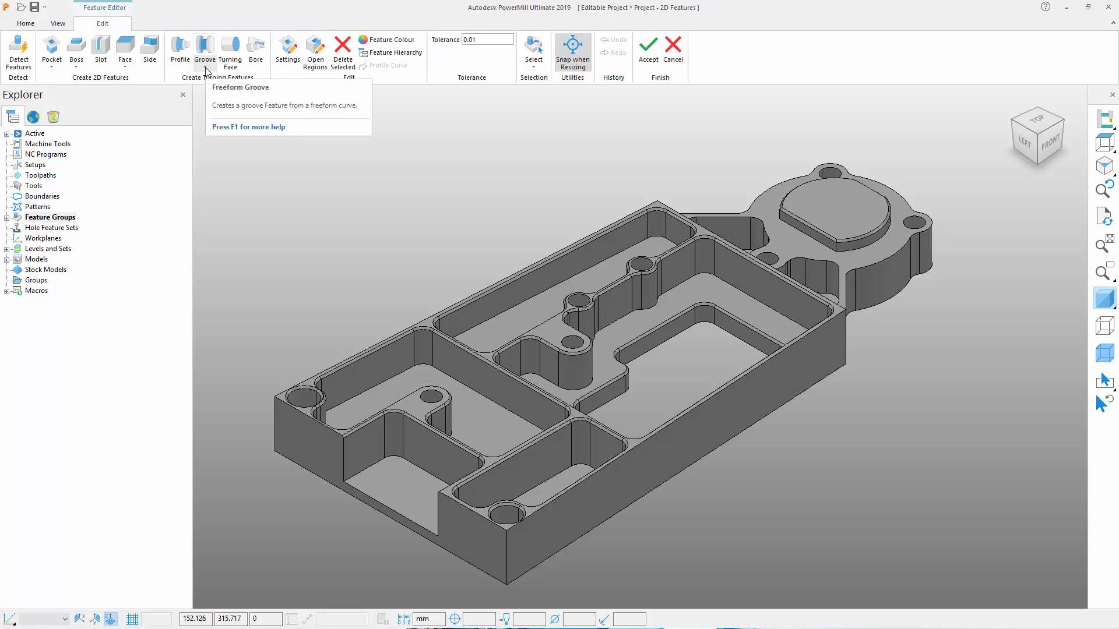
{"action": "left_click", "coordinate": [151, 70]}
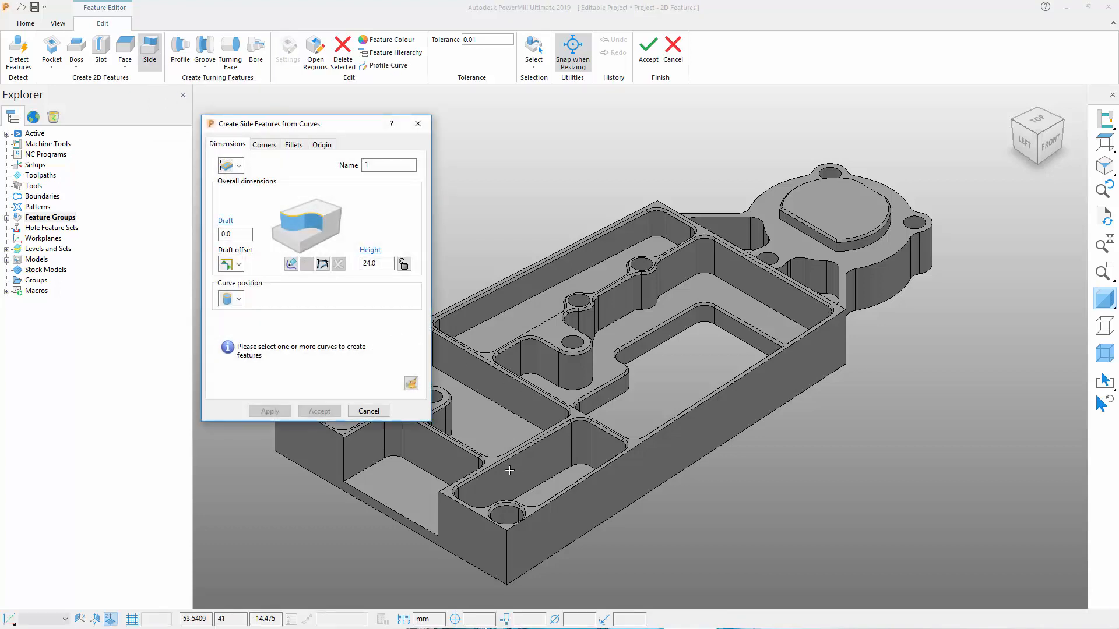
Step: Define the side feature from the floor surface of the open-sided notch and raise its top to a height of 25 mm
{"action": "middle_click_drag", "start_coordinate": [545, 396], "coordinate": [727, 414], "text": "shift"}
{"action": "scroll", "coordinate": [726, 414], "scroll_direction": "up", "scroll_amount": 8}
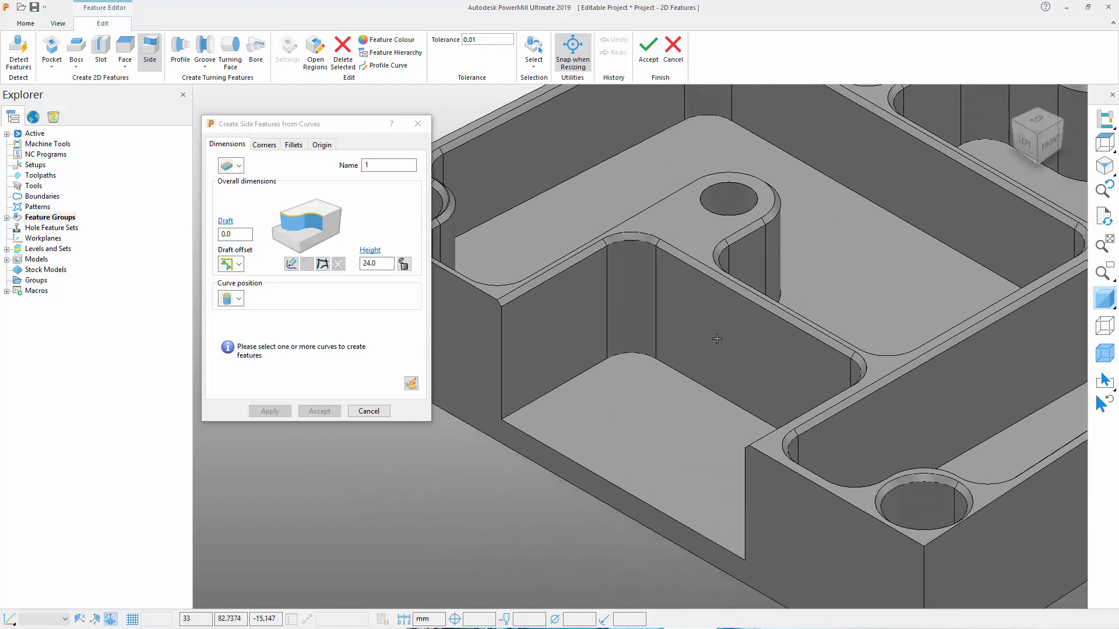
{"action": "middle_click_drag", "start_coordinate": [717, 339], "coordinate": [708, 322], "text": "shift"}
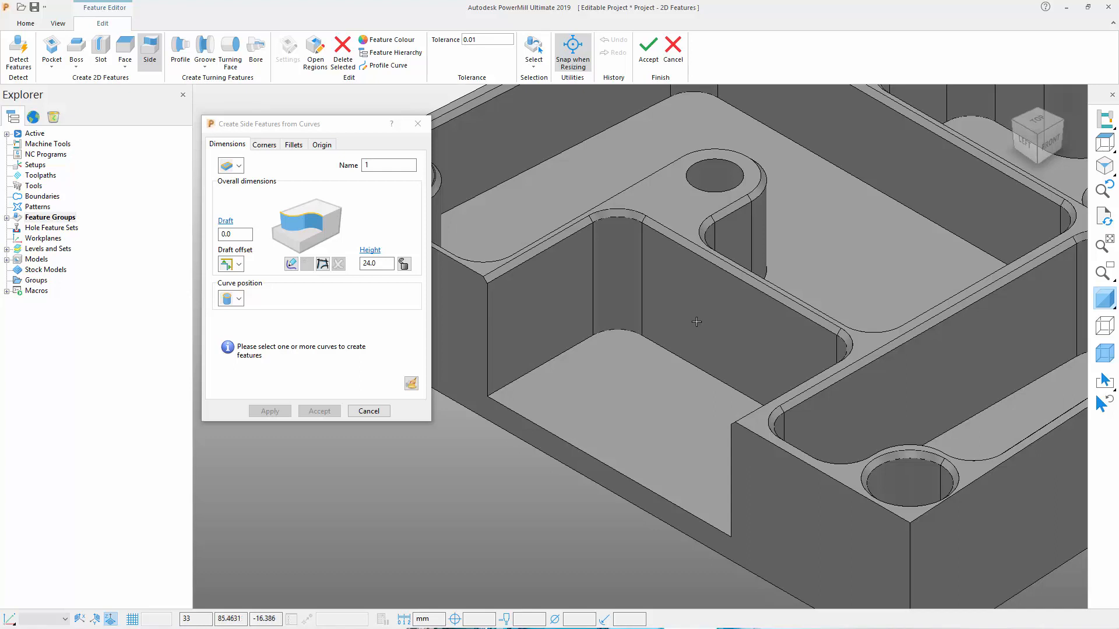
{"action": "left_click", "coordinate": [239, 166]}
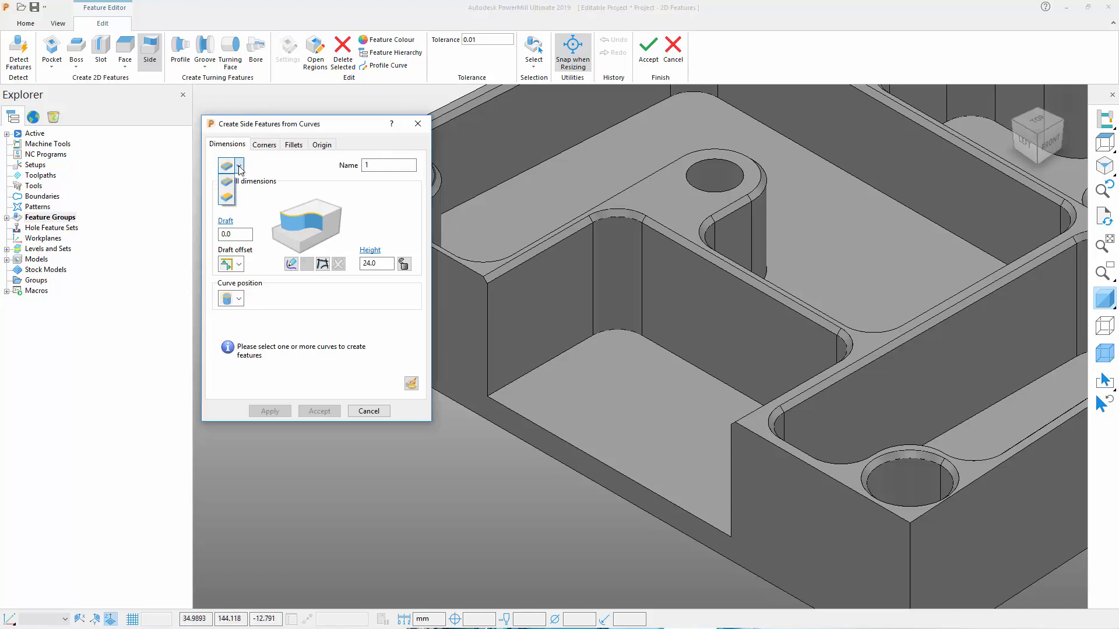
{"action": "left_click", "coordinate": [227, 198]}
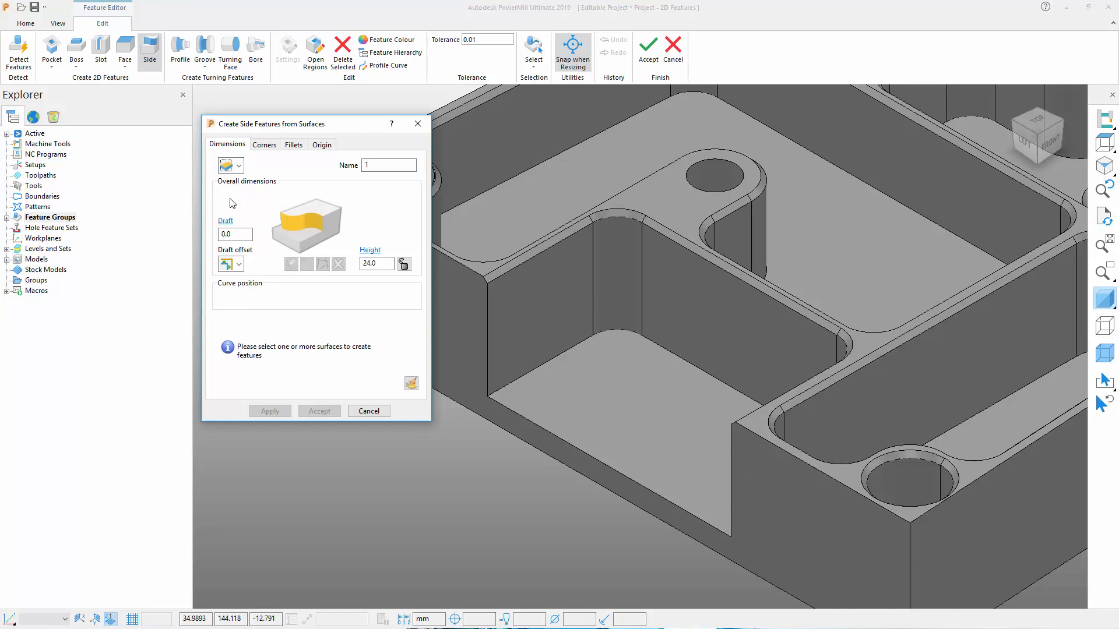
{"action": "left_click", "coordinate": [639, 421]}
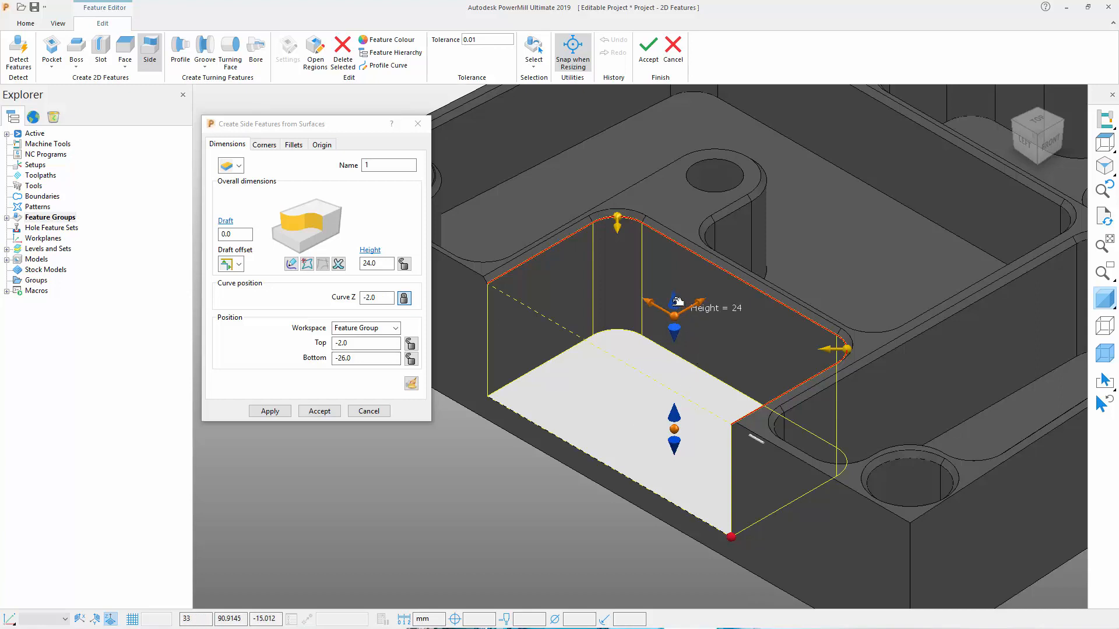
{"action": "left_click_drag", "start_coordinate": [677, 302], "coordinate": [680, 220]}
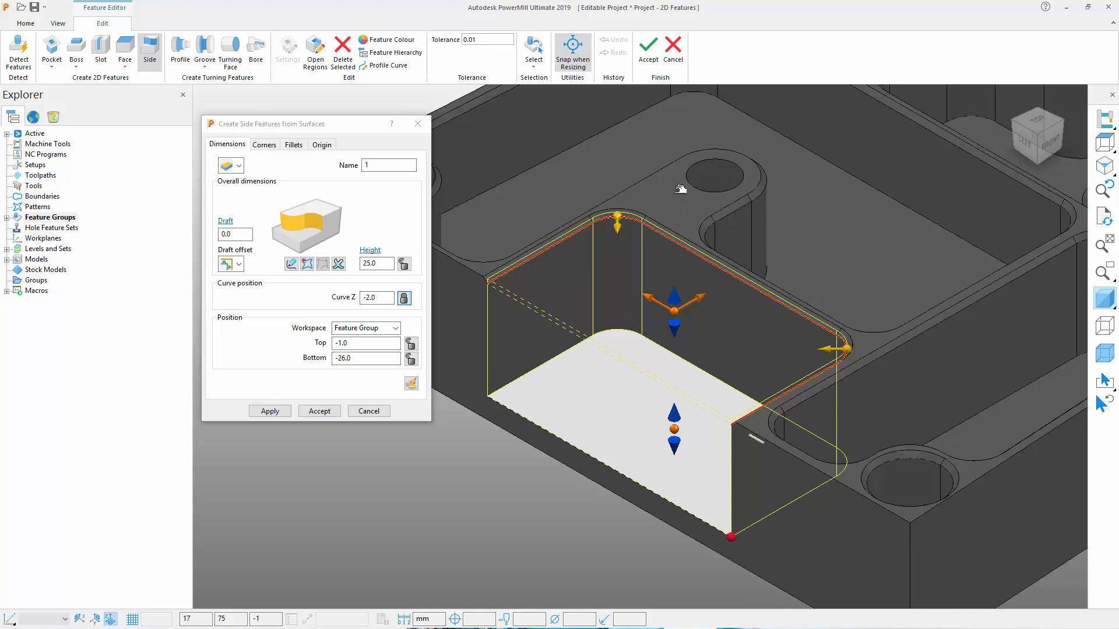
Step: Give the side feature a top chamfer 1 mm wide at 45 degrees, then apply it and close the form
{"action": "left_click", "coordinate": [316, 136]}
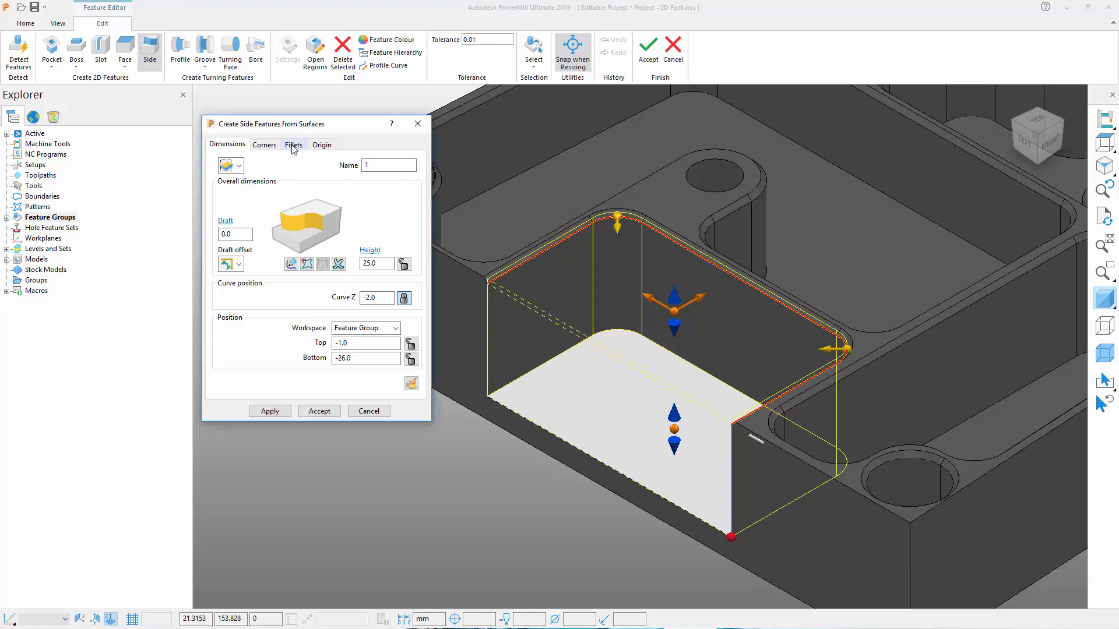
{"action": "left_click", "coordinate": [294, 145]}
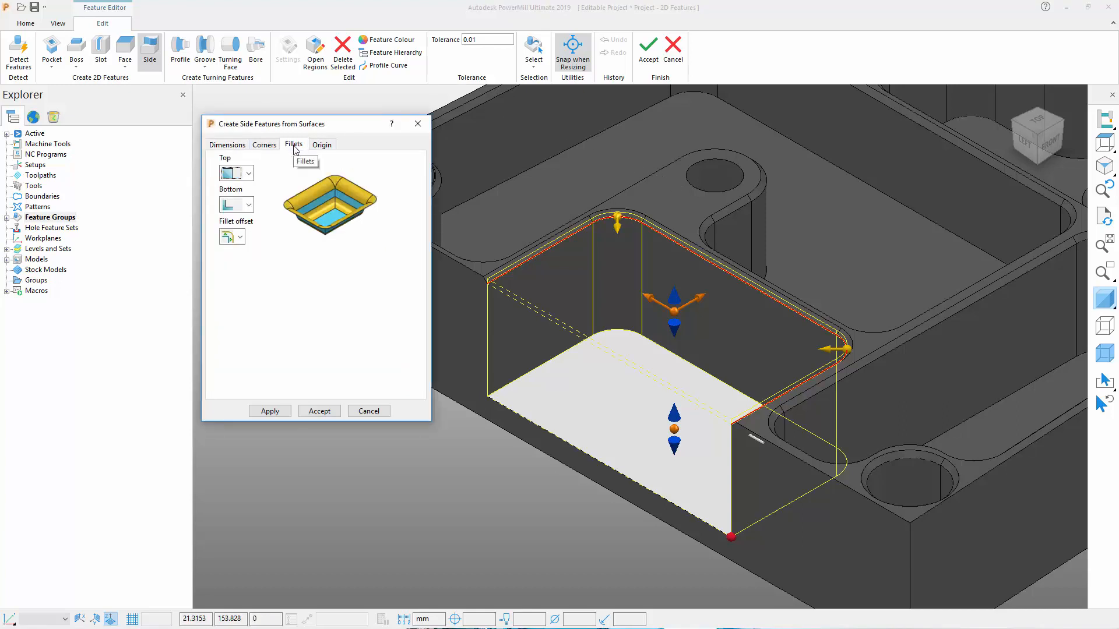
{"action": "left_click", "coordinate": [251, 174]}
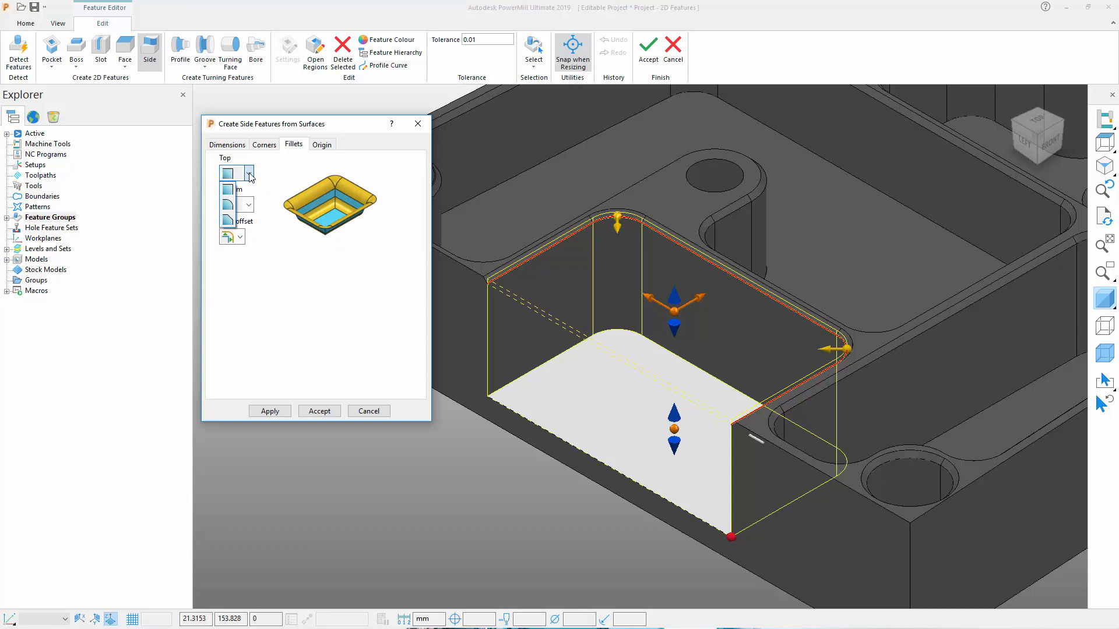
{"action": "left_click", "coordinate": [231, 222]}
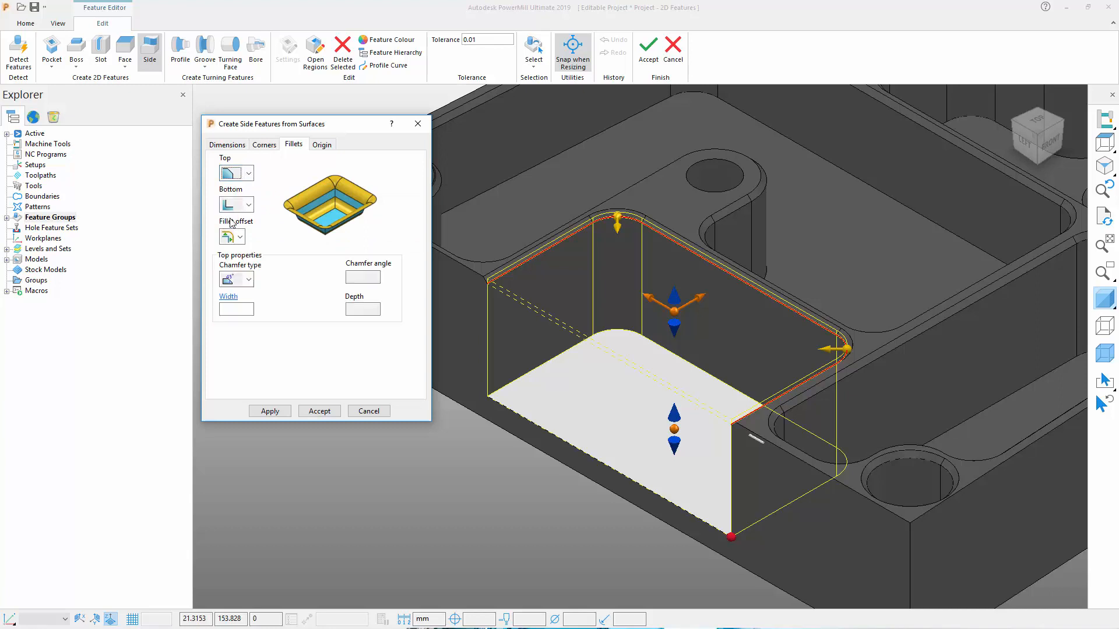
{"action": "left_click", "coordinate": [243, 309]}
{"action": "type", "text": "1"}
{"action": "key", "text": "Return"}
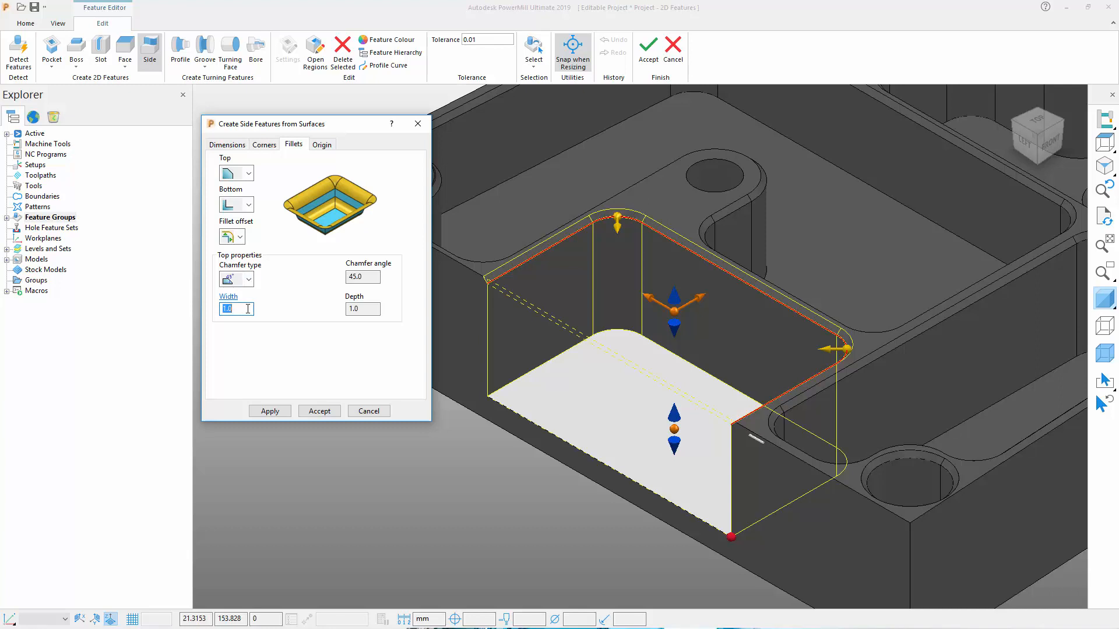
{"action": "left_click", "coordinate": [270, 410]}
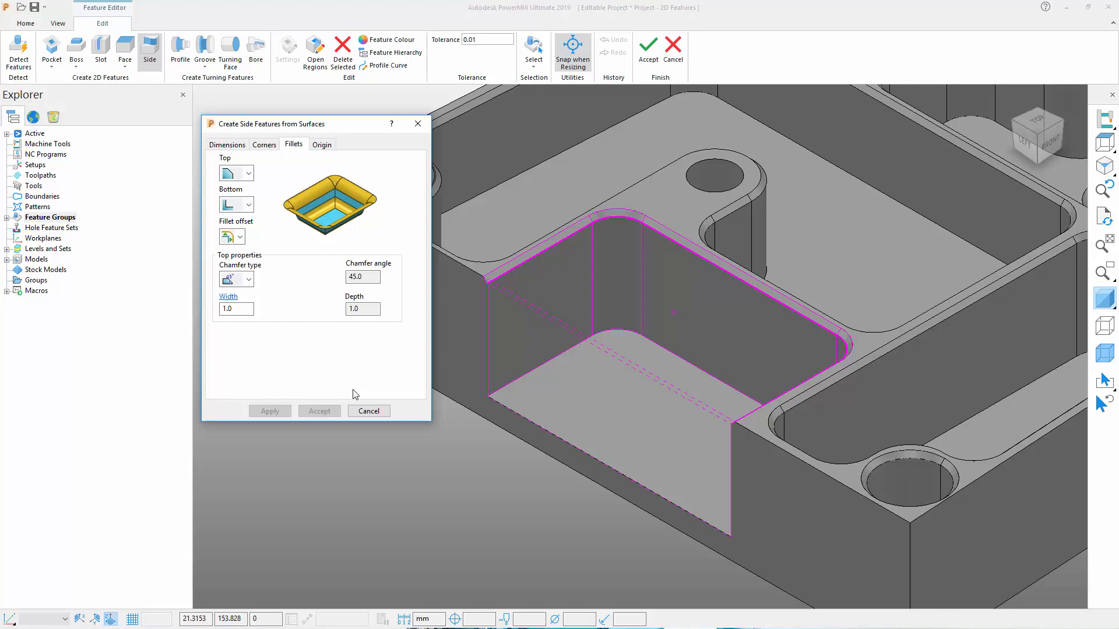
{"action": "left_click", "coordinate": [369, 412]}
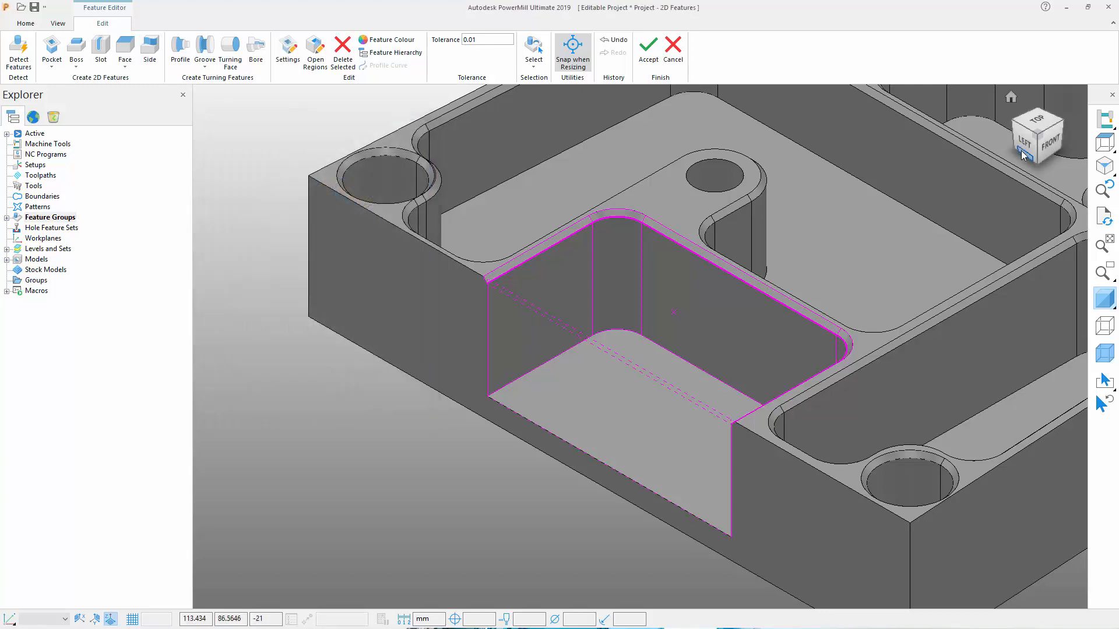
Step: Start a Freeform Boss feature from surfaces, using the side face of the raised round boss with two flats
{"action": "left_click", "coordinate": [1039, 136]}
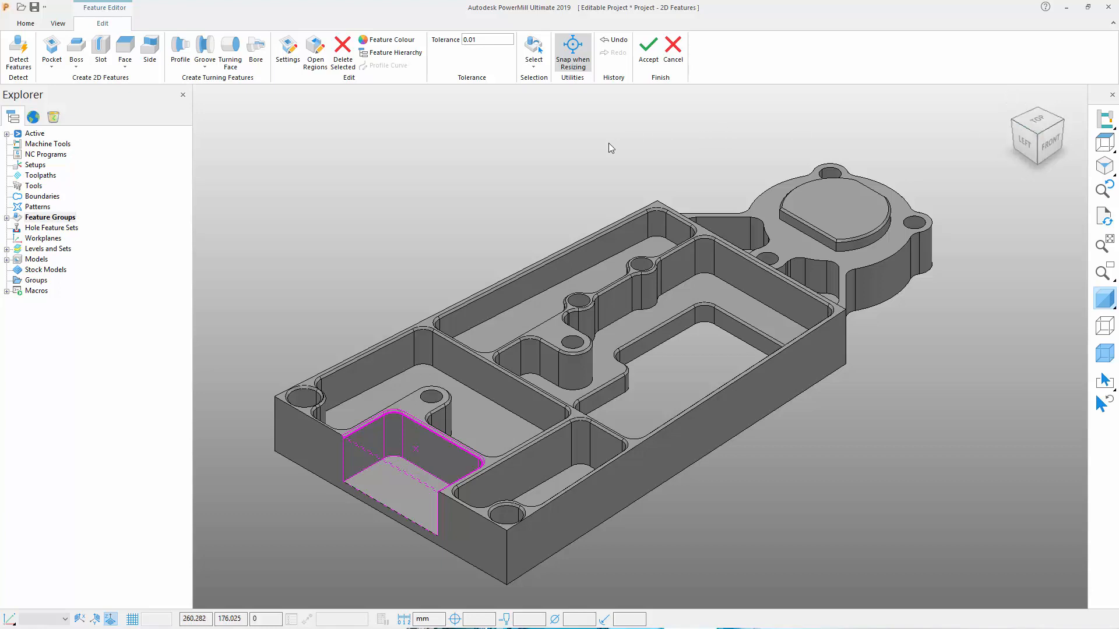
{"action": "left_click", "coordinate": [76, 67]}
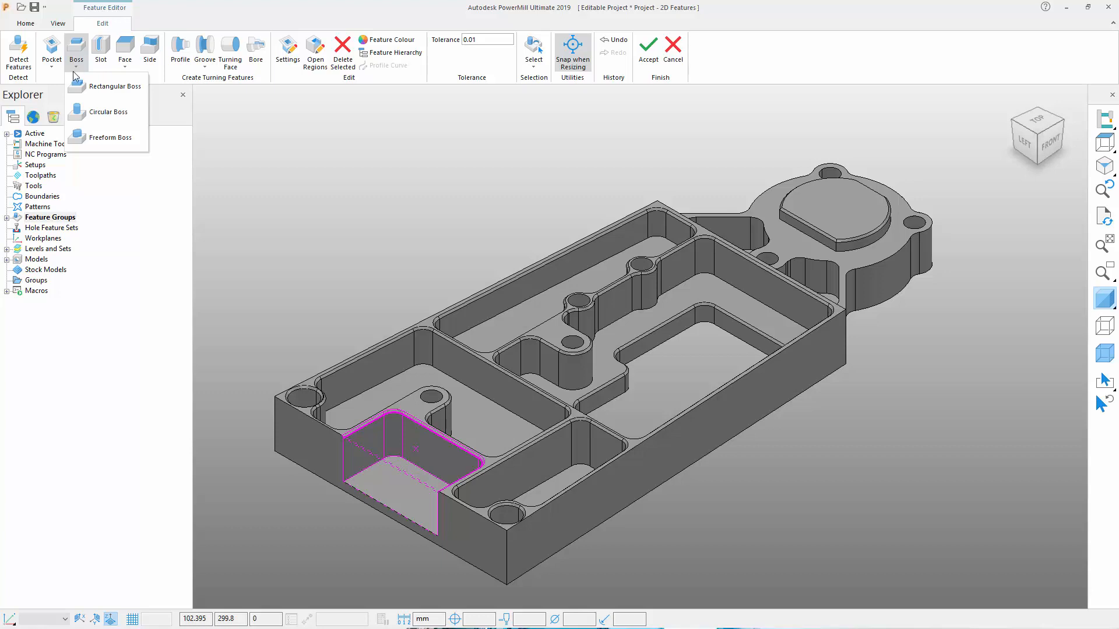
{"action": "left_click", "coordinate": [104, 141]}
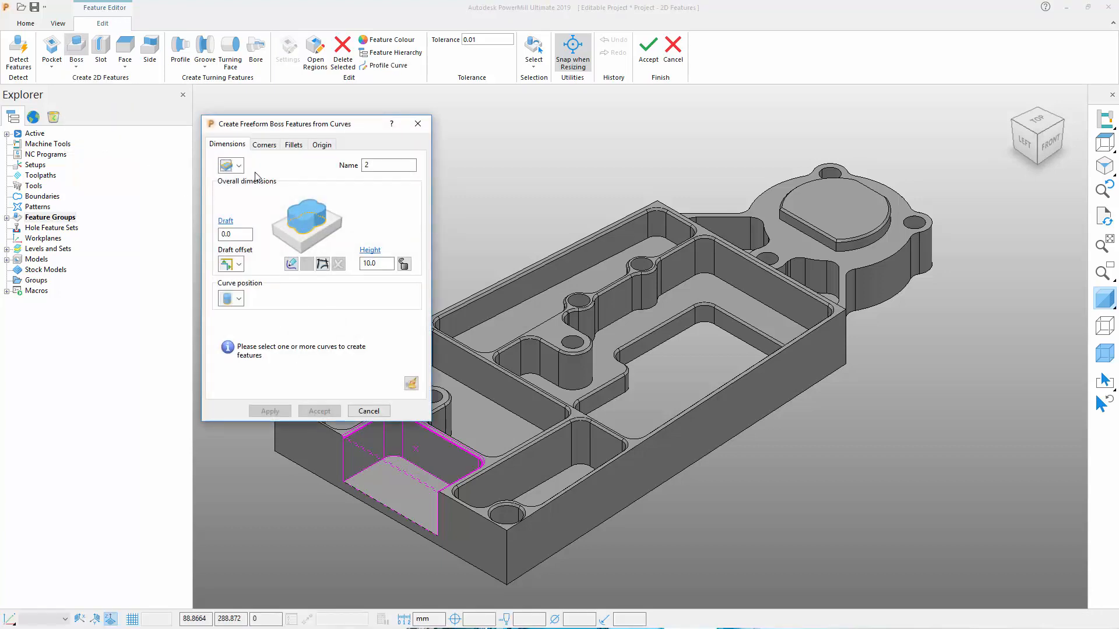
{"action": "left_click", "coordinate": [239, 166]}
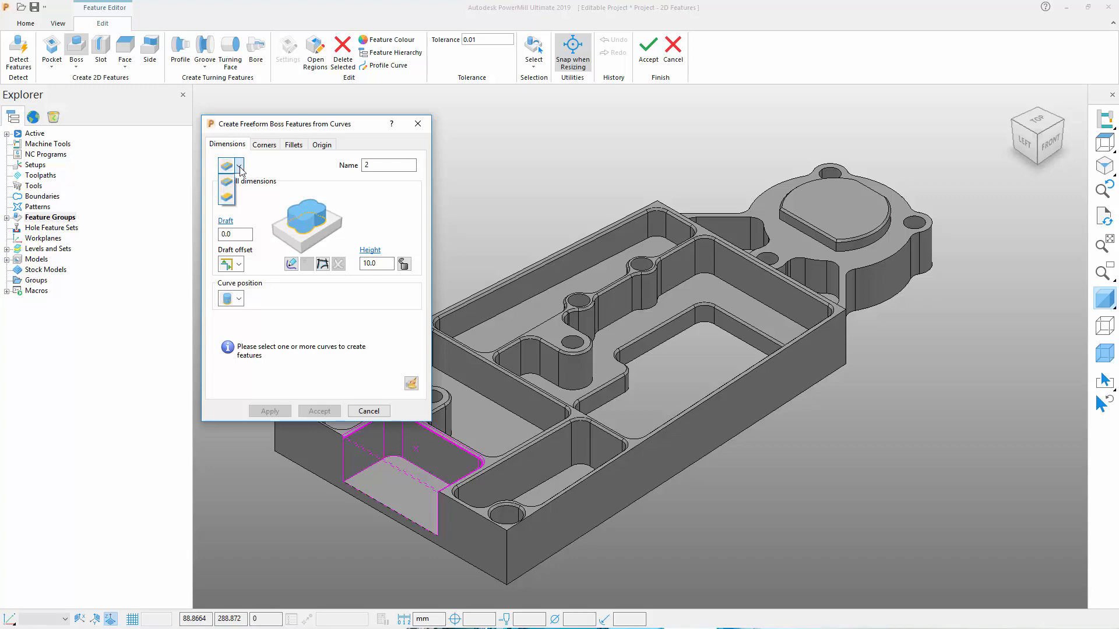
{"action": "left_click", "coordinate": [227, 197]}
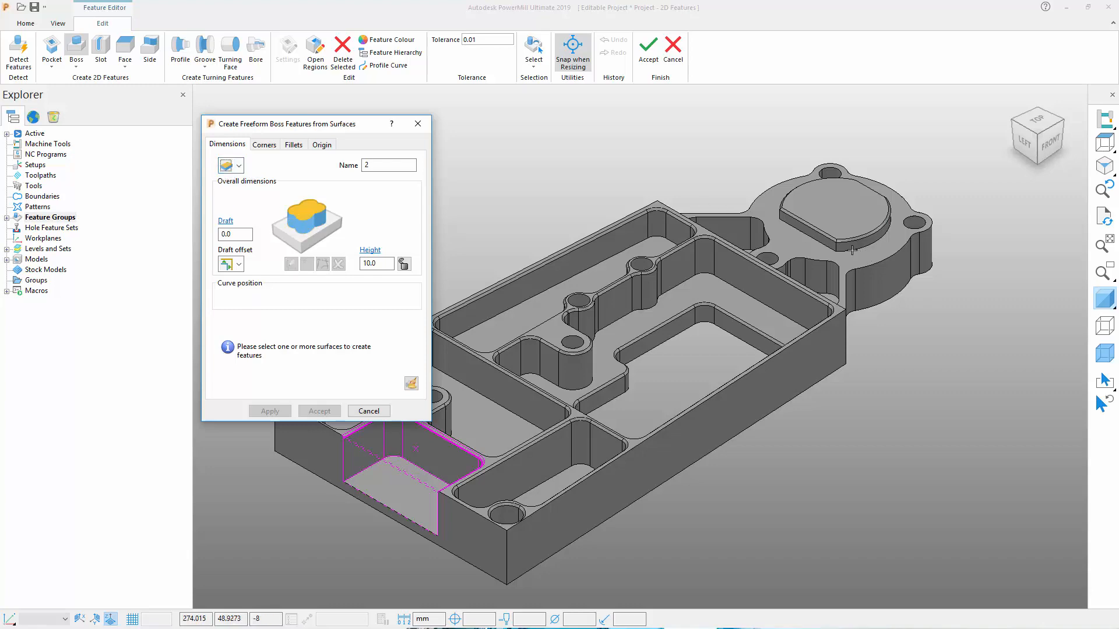
{"action": "scroll", "coordinate": [829, 250], "scroll_direction": "up", "scroll_amount": 3}
{"action": "scroll", "coordinate": [825, 245], "scroll_direction": "up", "scroll_amount": 1}
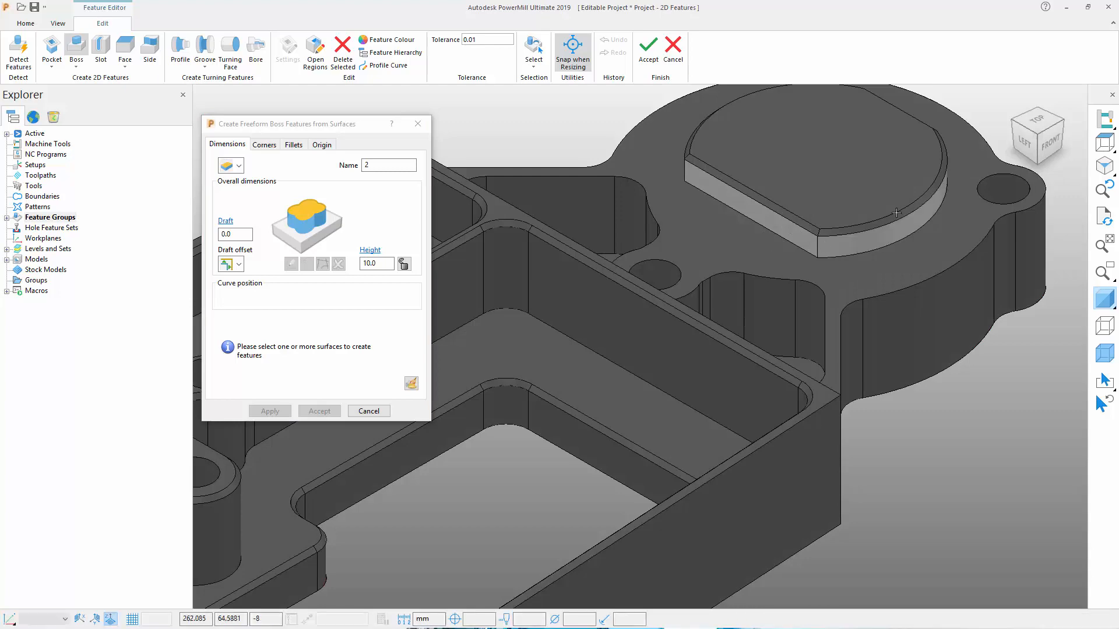
{"action": "left_click", "coordinate": [1038, 108]}
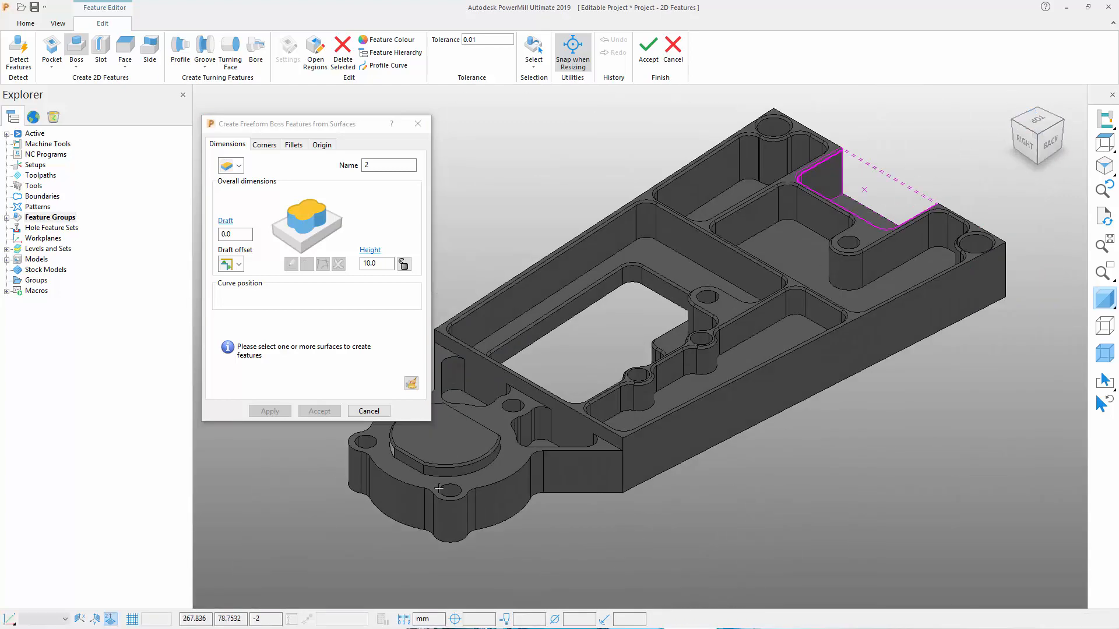
{"action": "scroll", "coordinate": [456, 431], "scroll_direction": "up", "scroll_amount": 5}
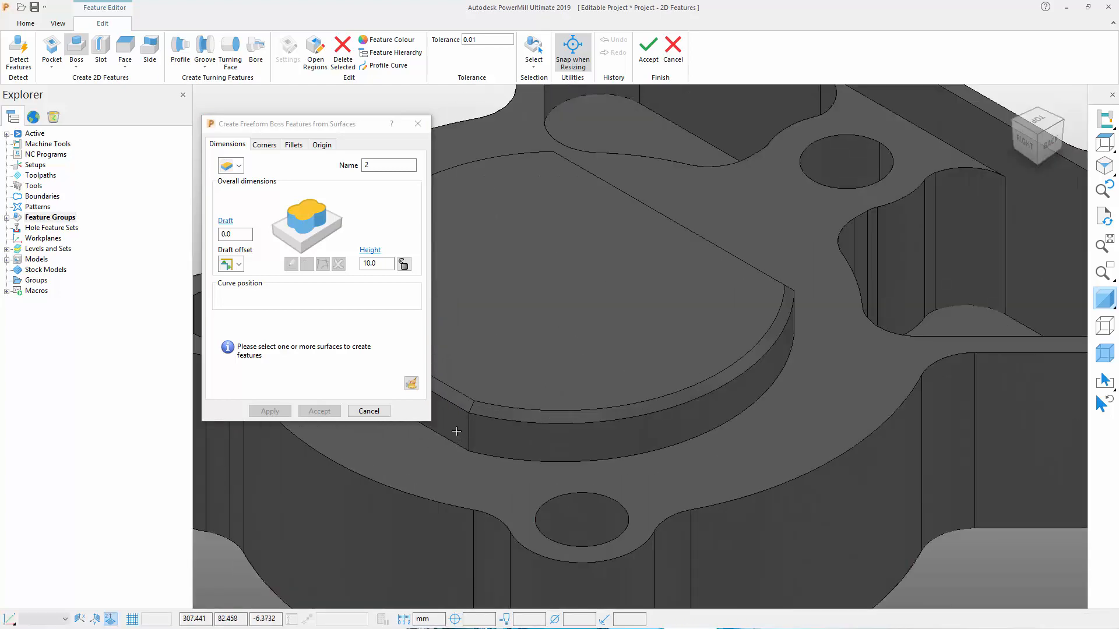
{"action": "left_click", "coordinate": [513, 434]}
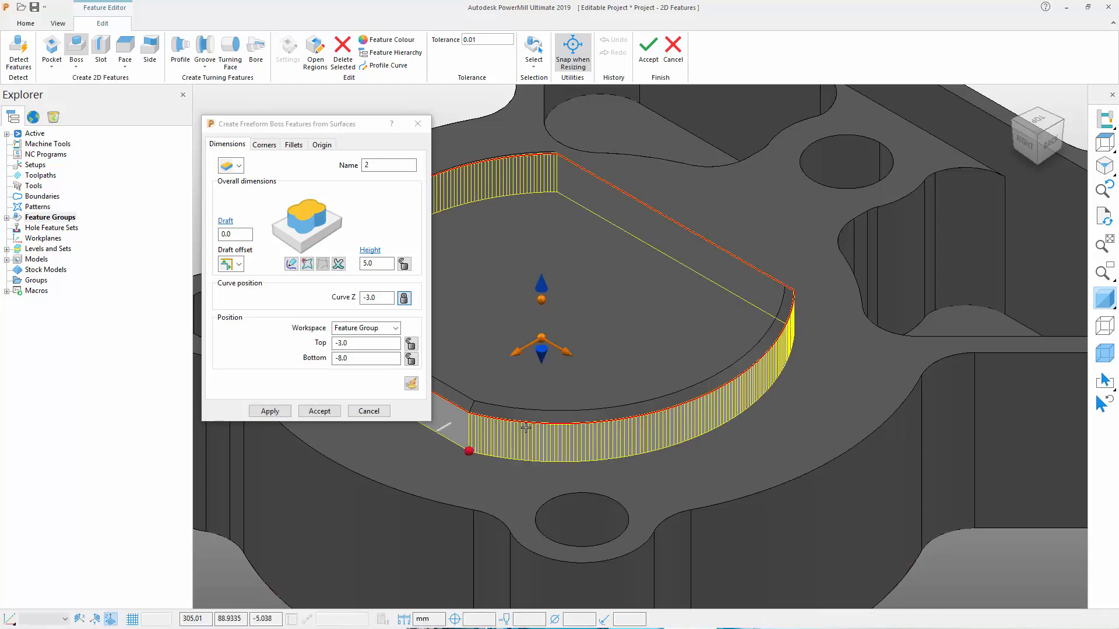
Step: Raise the top of the freeform boss feature to a height of 6 mm
{"action": "scroll", "coordinate": [707, 427], "scroll_direction": "down", "scroll_amount": 3}
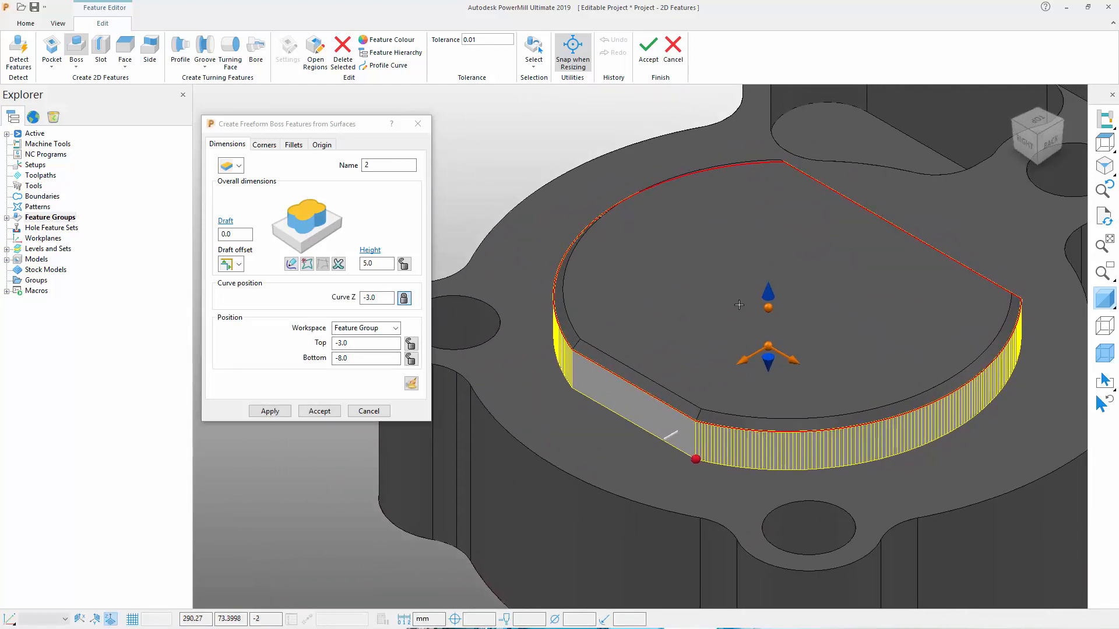
{"action": "mouse_move", "coordinate": [767, 293]}
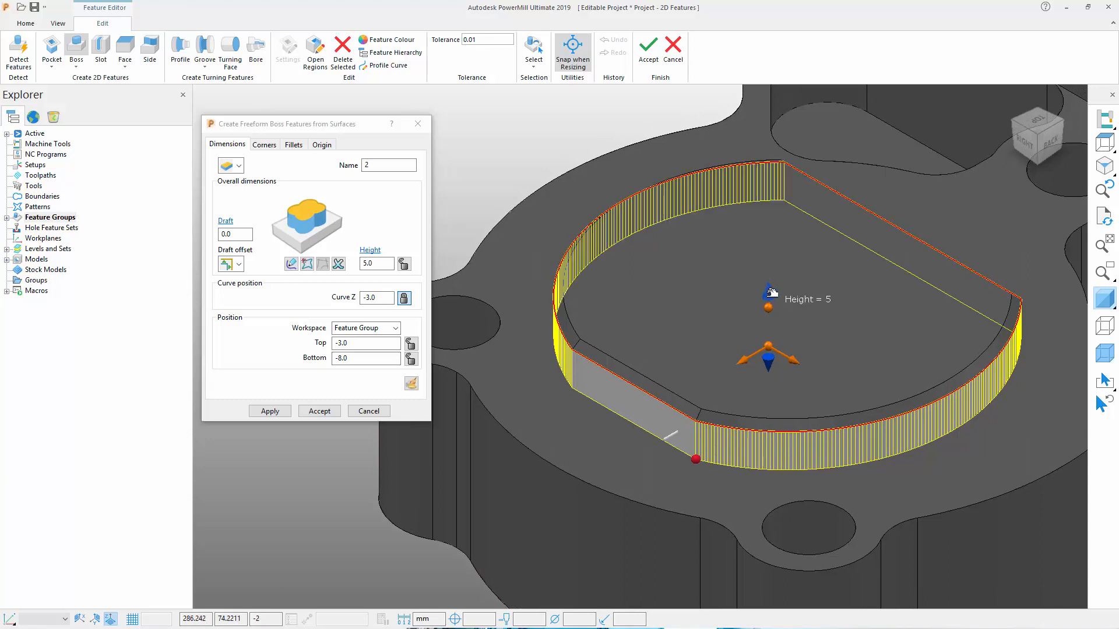
{"action": "left_click_drag", "start_coordinate": [770, 292], "coordinate": [767, 279]}
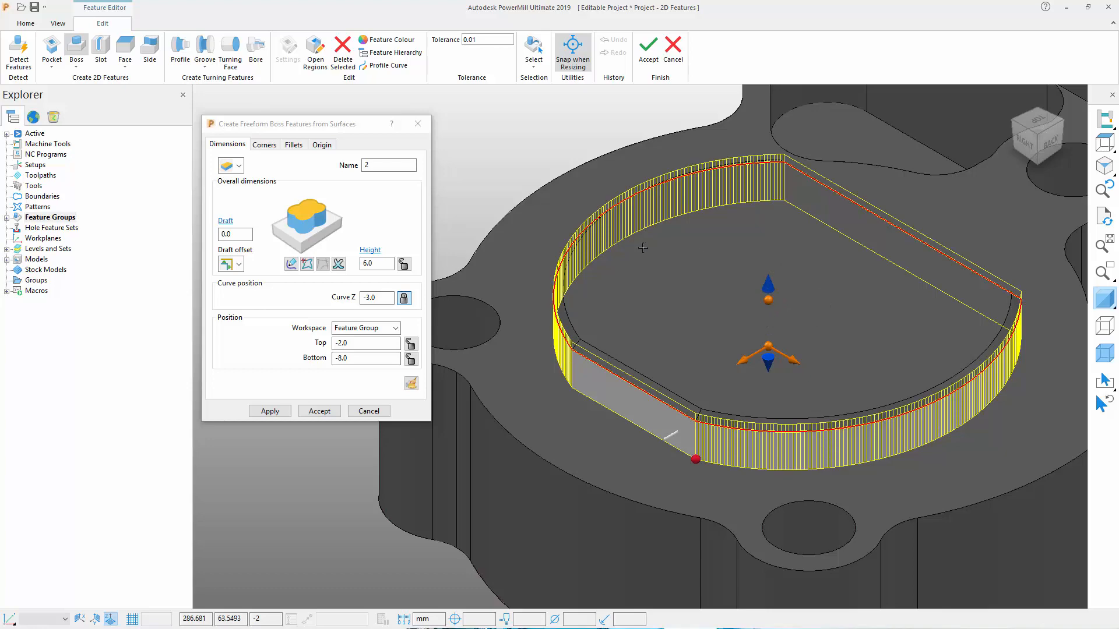
Step: Give the boss feature a top chamfer 1 mm wide, then apply it and close the form
{"action": "left_click", "coordinate": [293, 143]}
{"action": "left_click", "coordinate": [234, 310]}
{"action": "type", "text": "1"}
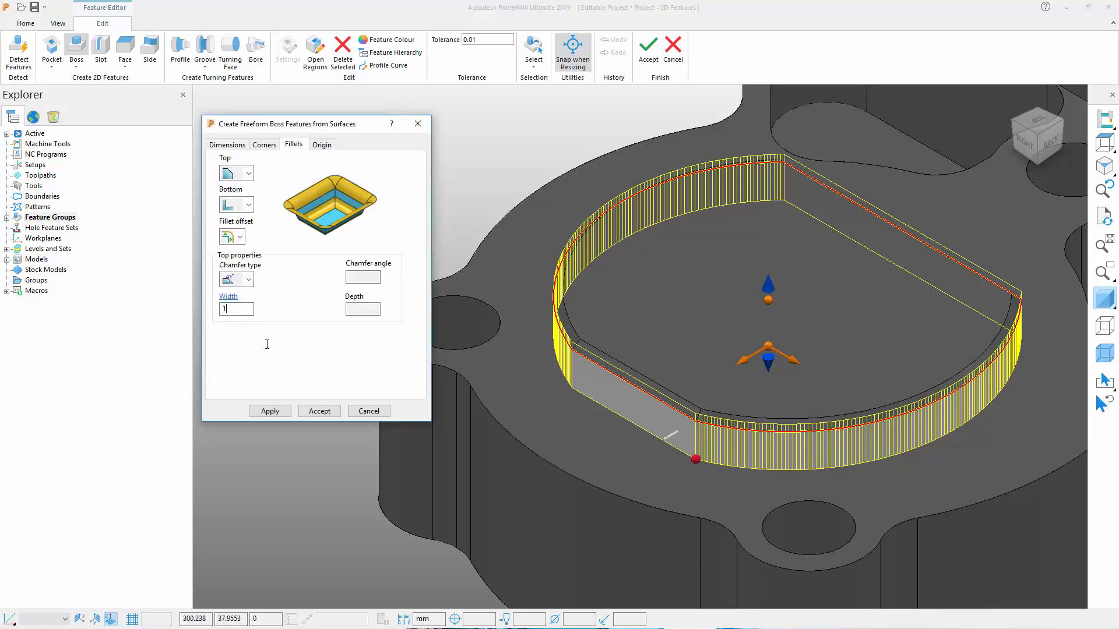
{"action": "left_click", "coordinate": [270, 410]}
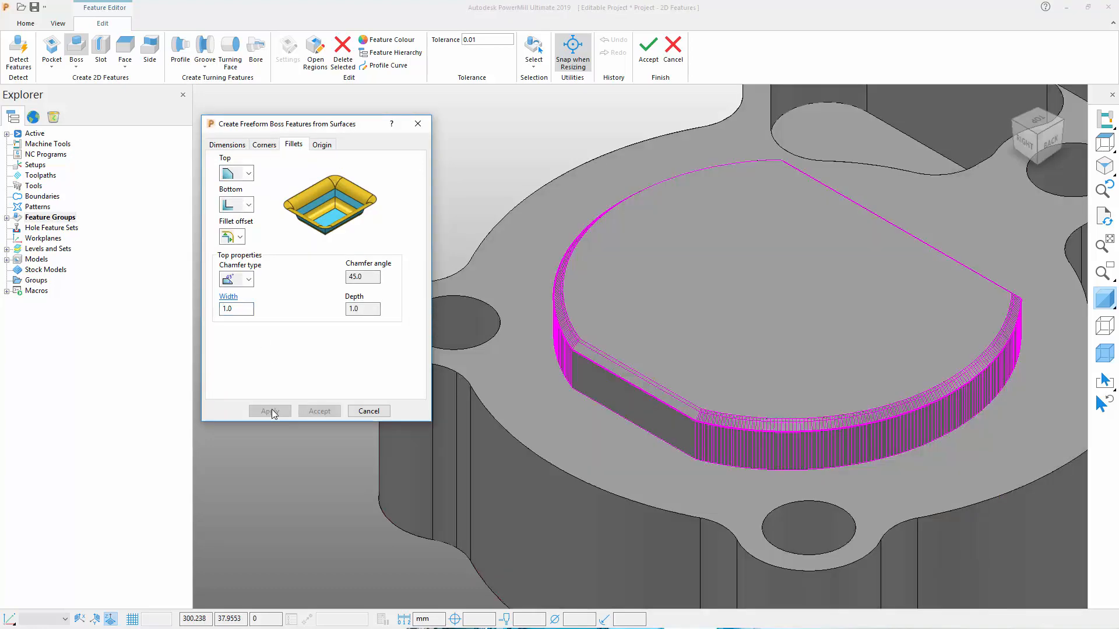
{"action": "left_click", "coordinate": [369, 411]}
Step: Set up a new toolpath with the Feature Pocket Area Clearance strategy and move its form clear of the side feature
{"action": "left_click", "coordinate": [1038, 136]}
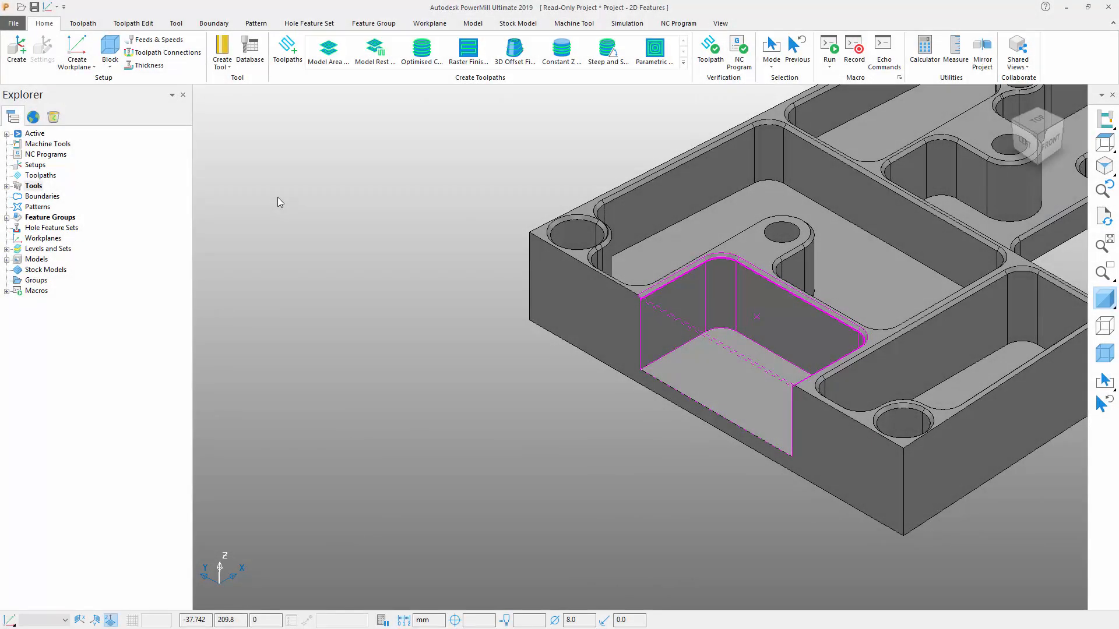
{"action": "left_click", "coordinate": [287, 49]}
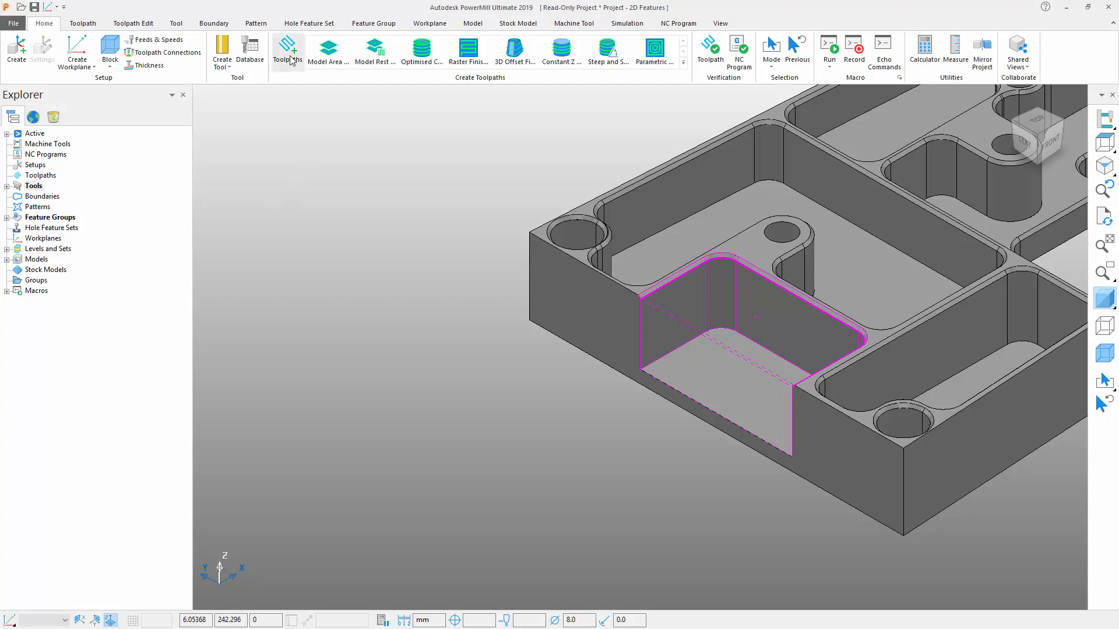
{"action": "left_click_drag", "start_coordinate": [769, 121], "coordinate": [398, 114]}
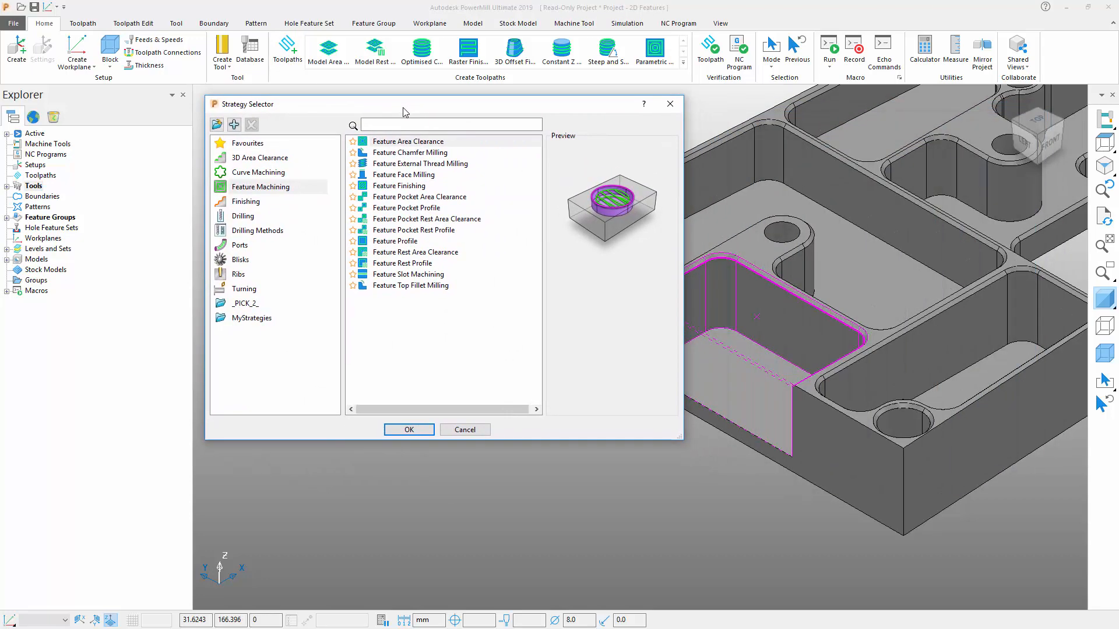
{"action": "left_click", "coordinate": [402, 198]}
{"action": "left_click", "coordinate": [415, 430]}
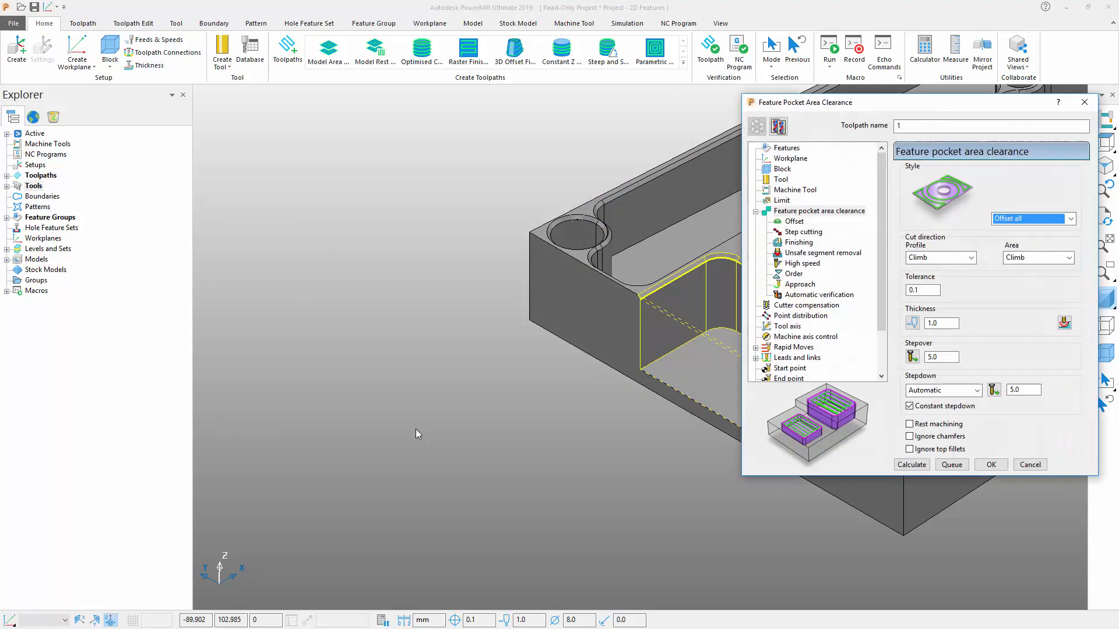
{"action": "left_click_drag", "start_coordinate": [852, 105], "coordinate": [342, 133]}
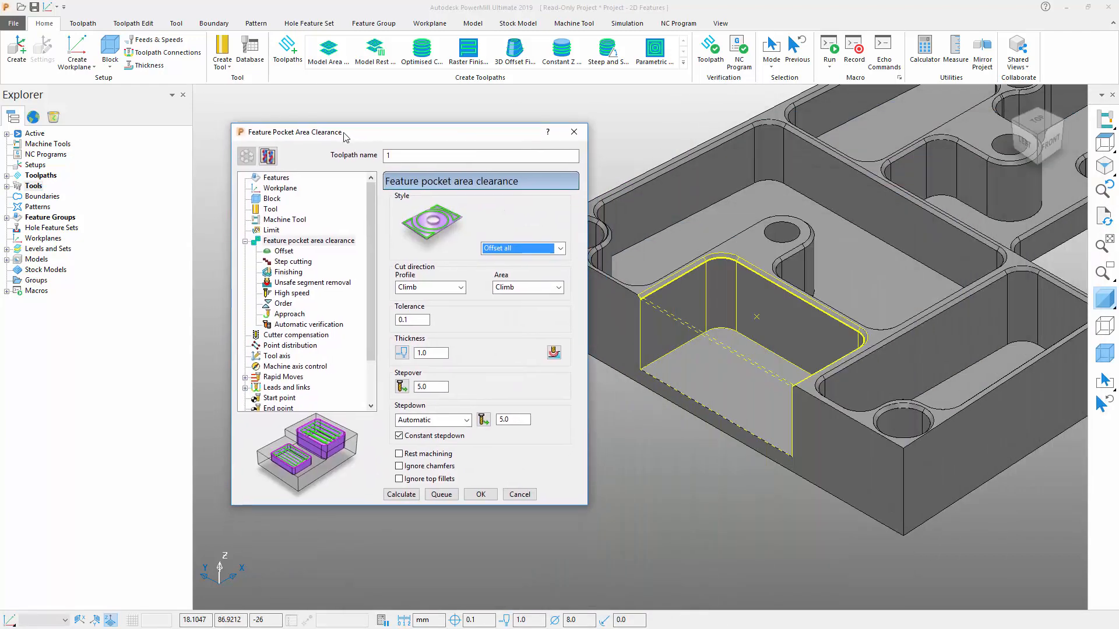
Step: Set the area clearance style to Vortex and choose From stock as the vortex style
{"action": "left_click", "coordinate": [519, 249]}
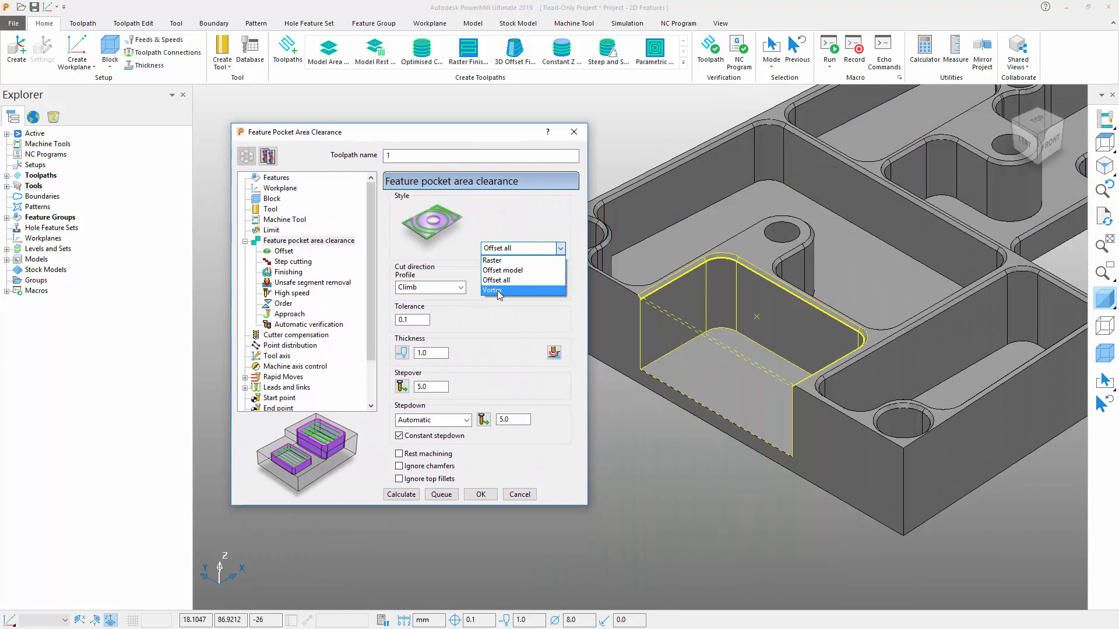
{"action": "left_click", "coordinate": [497, 290]}
{"action": "left_click", "coordinate": [433, 270]}
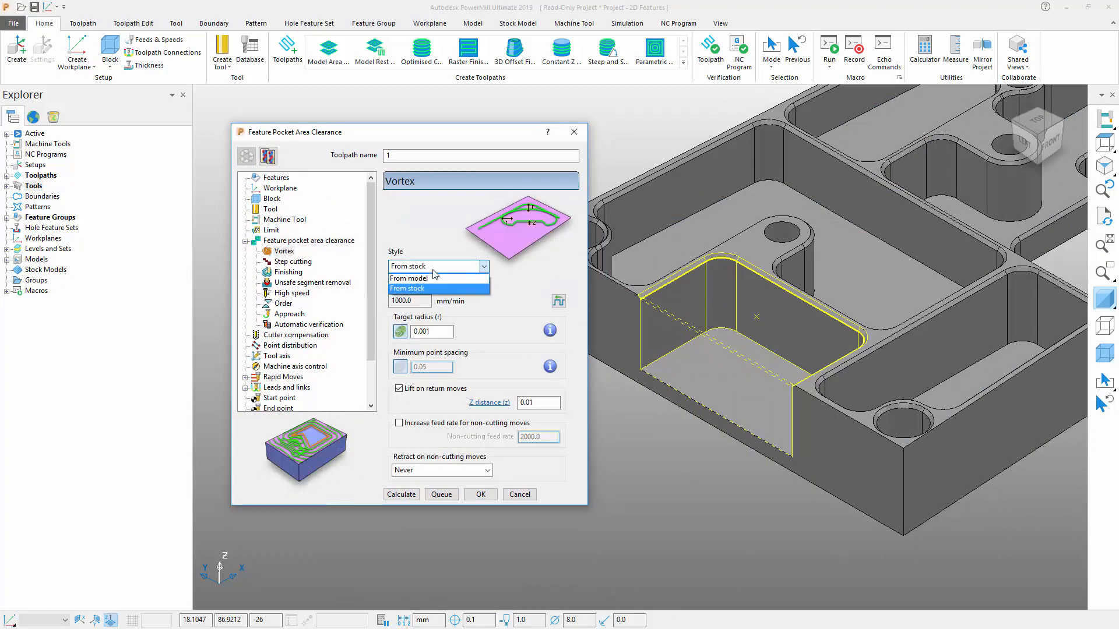
{"action": "left_click", "coordinate": [414, 288]}
Step: Give the feature pocket area clearance toolpath a stepover of 2 mm and a stepdown of 25 mm
{"action": "left_click", "coordinate": [286, 242]}
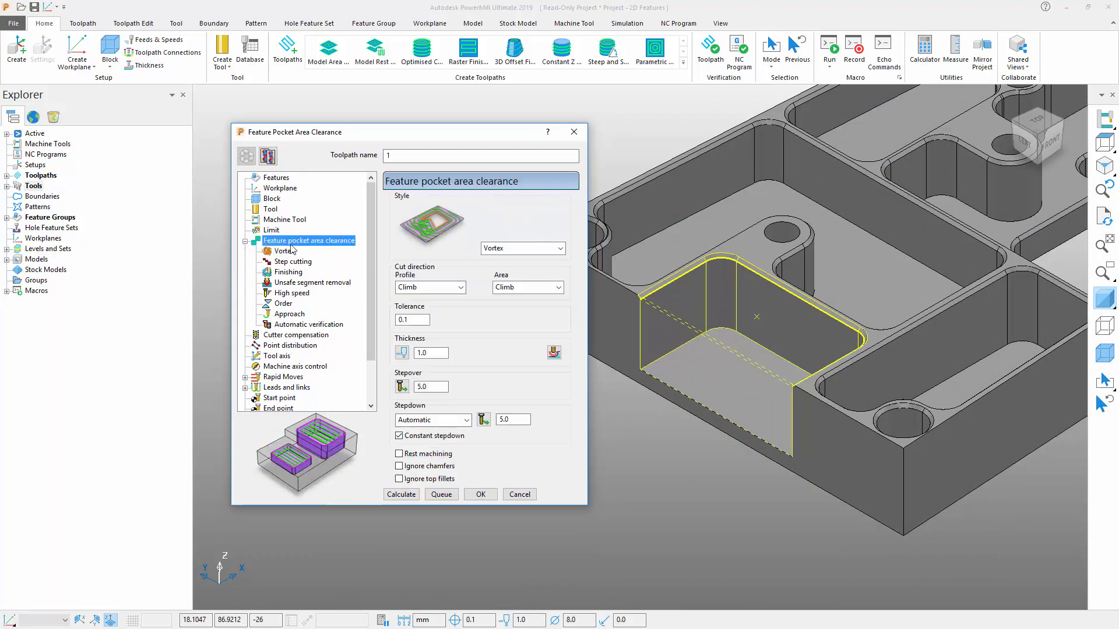
{"action": "left_click", "coordinate": [433, 388]}
{"action": "double_click", "coordinate": [433, 388]}
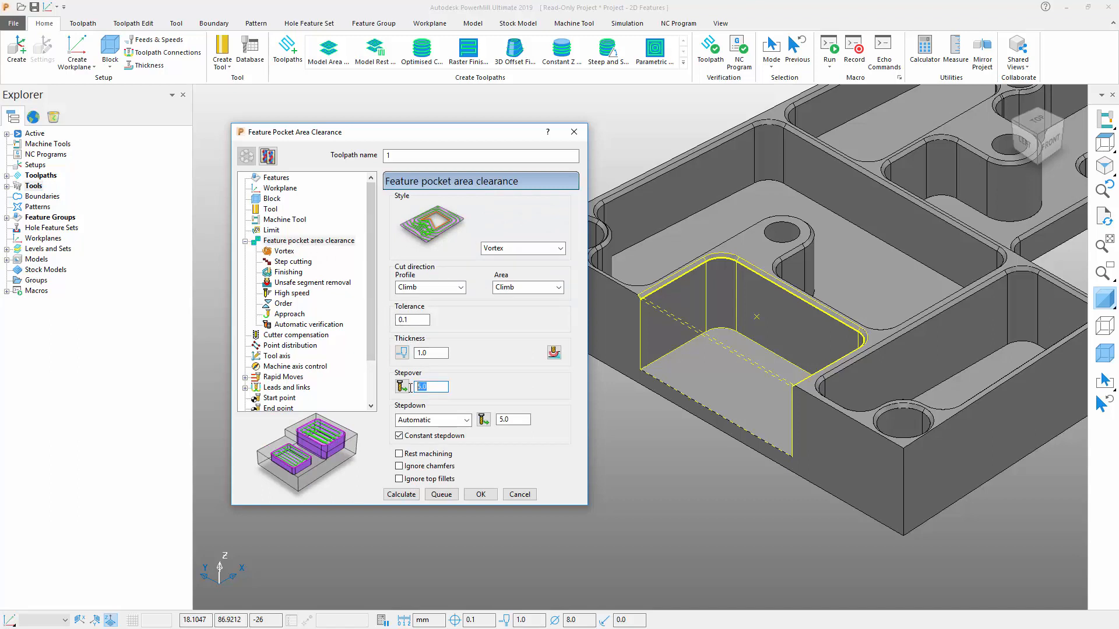
{"action": "type", "text": "2"}
{"action": "double_click", "coordinate": [517, 421]}
{"action": "type", "text": "25"}
{"action": "key", "text": "Return"}
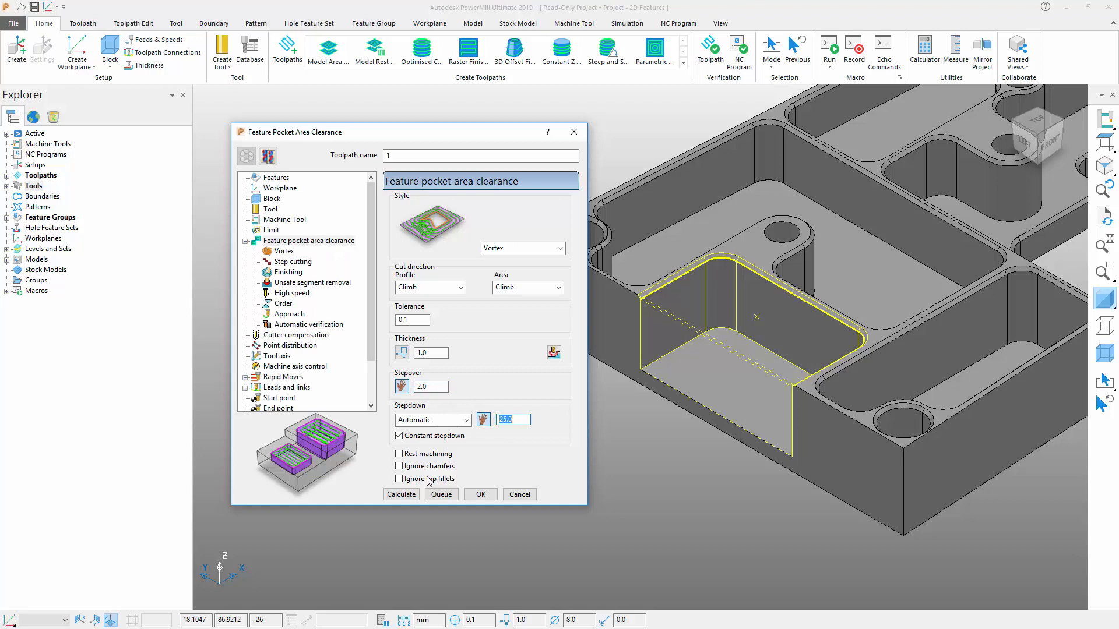
Step: Calculate the Vortex toolpath for the chamfered side feature, close its form and inspect the cutting moves on the model
{"action": "left_click", "coordinate": [401, 496]}
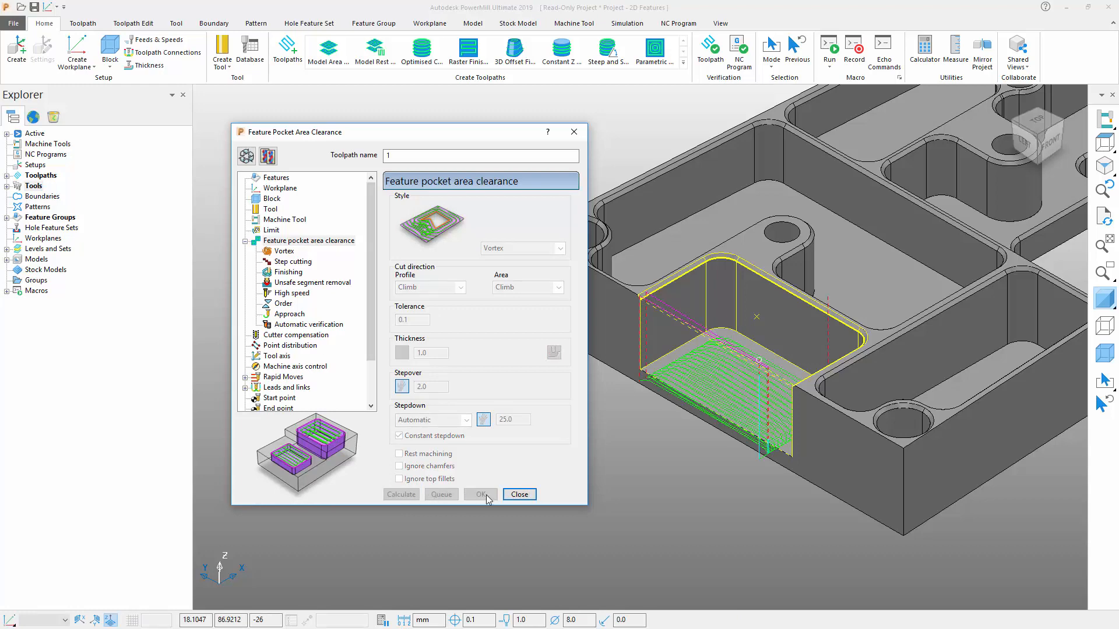
{"action": "left_click", "coordinate": [520, 494]}
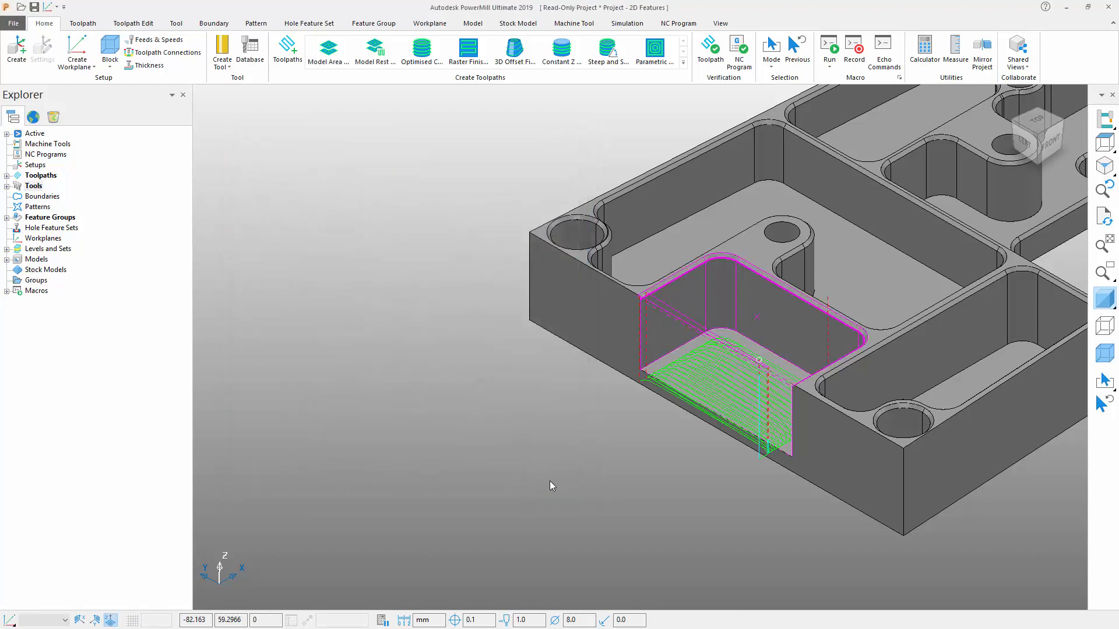
{"action": "scroll", "coordinate": [618, 466], "scroll_direction": "up", "scroll_amount": 4}
{"action": "scroll", "coordinate": [618, 463], "scroll_direction": "up", "scroll_amount": 2}
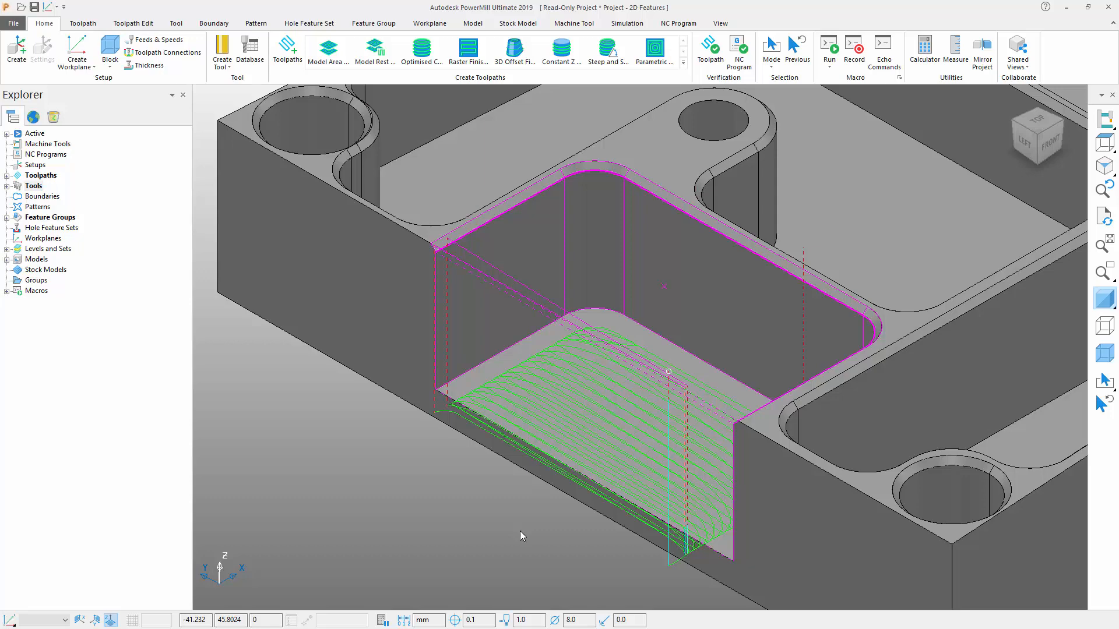
{"action": "key", "text": "F6"}
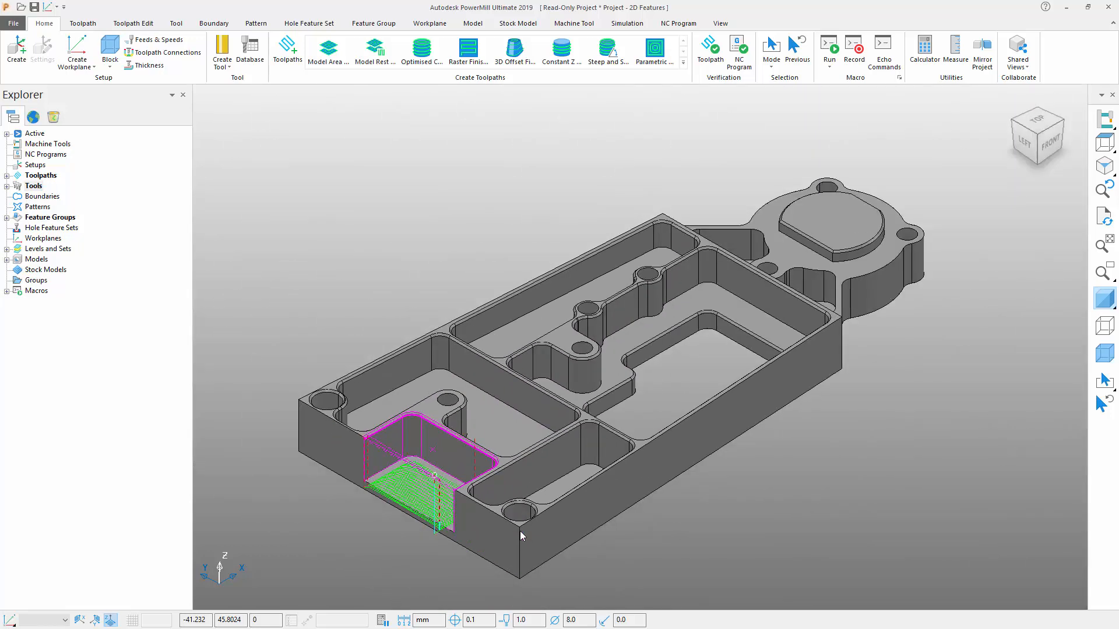